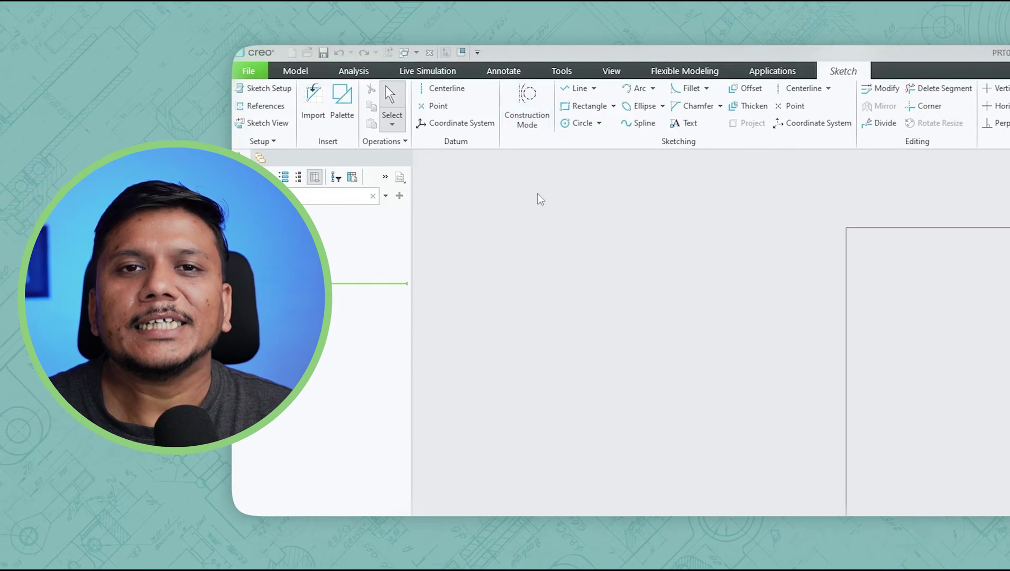
# Draw a construction circle centred on the sketch origin.
pyautogui.click(527, 108)
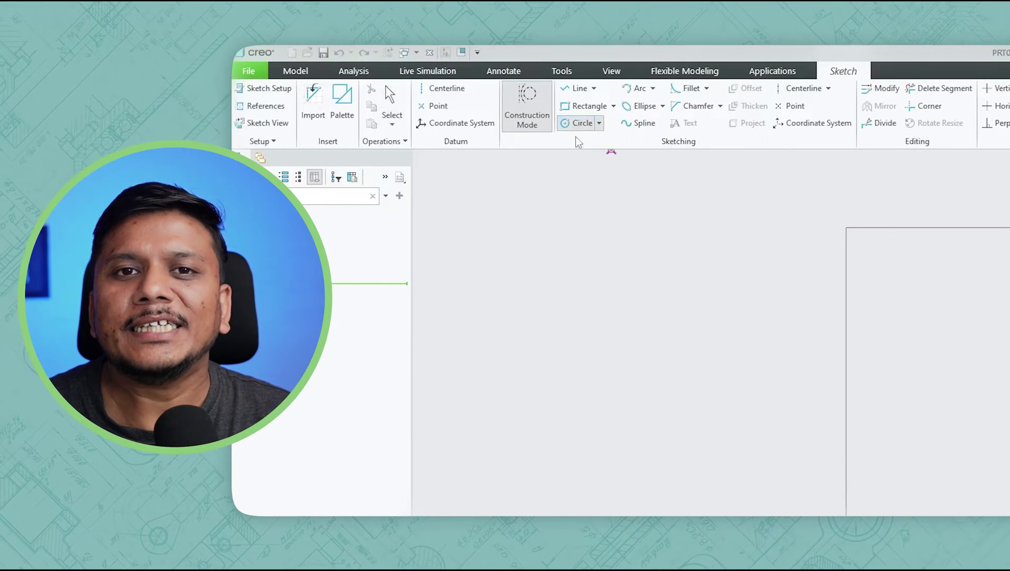
pyautogui.click(578, 126)
pyautogui.click(905, 396)
pyautogui.click(734, 259)
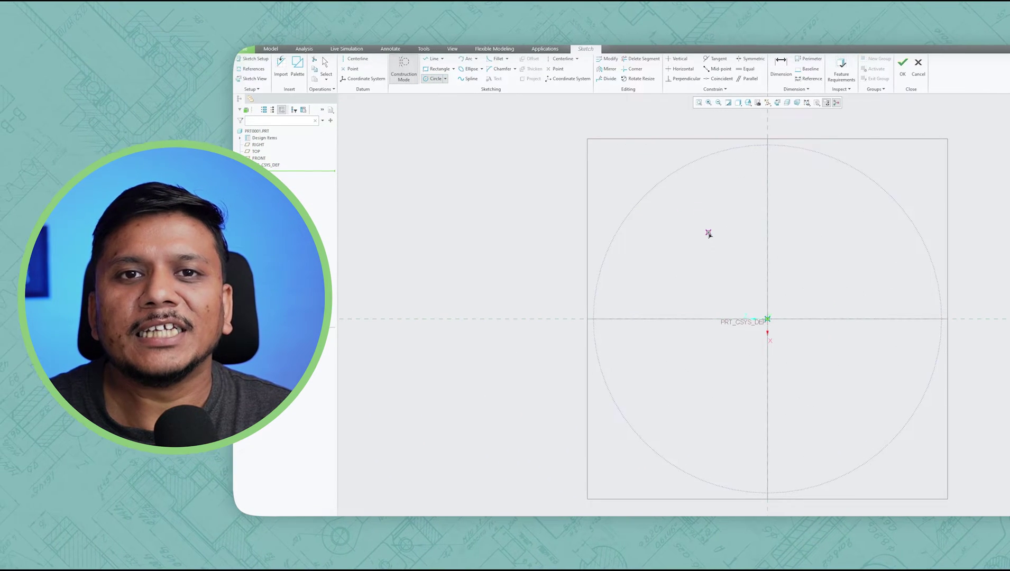
pyautogui.middleClick(708, 233)
# Draw a closed solid-line triangle with its three vertices on the circle.
pyautogui.click(403, 69)
pyautogui.click(432, 58)
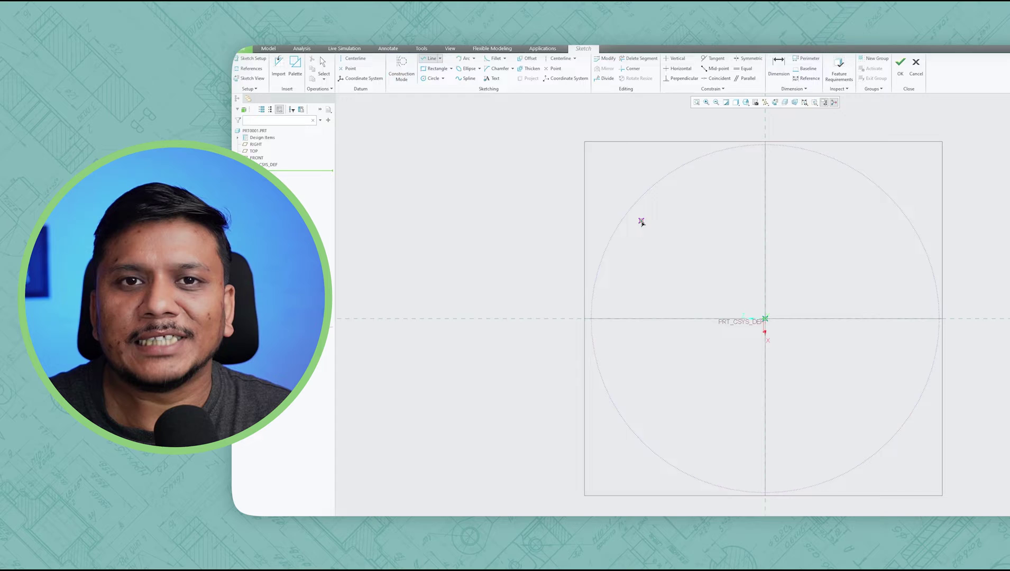
pyautogui.click(628, 212)
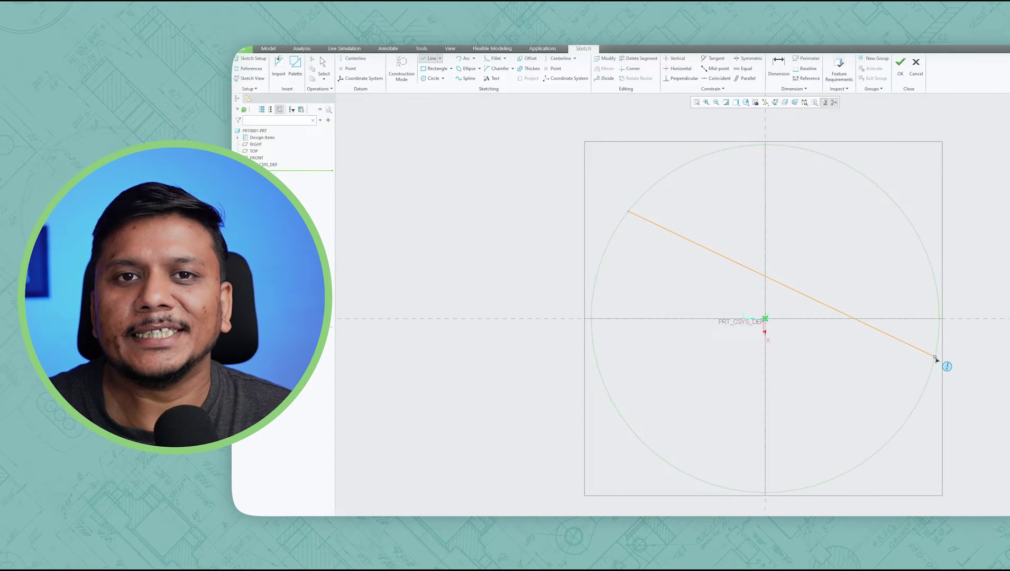
pyautogui.click(933, 356)
pyautogui.click(616, 406)
pyautogui.click(633, 215)
pyautogui.middleClick(679, 173)
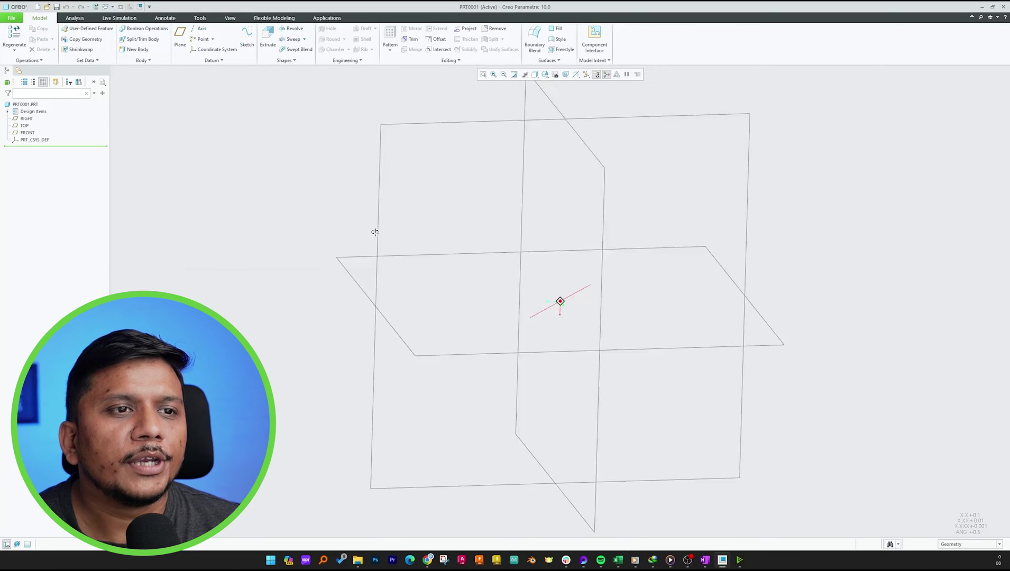
# Orbit the view and start a new sketch on the TOP datum plane.
pyautogui.moveTo(374, 230); pyautogui.dragTo(343, 210, button='middle')
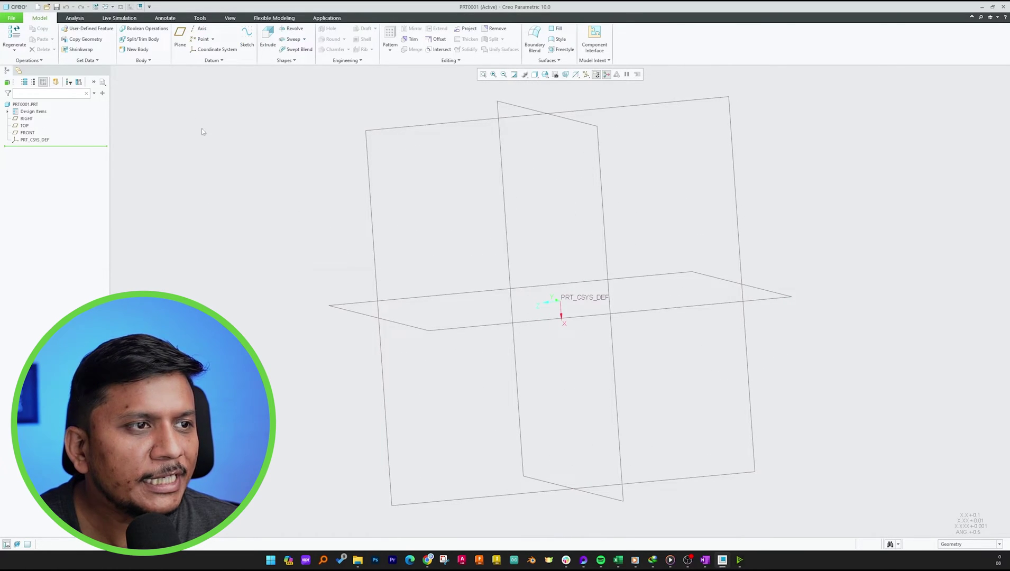
pyautogui.moveTo(202, 132); pyautogui.dragTo(350, 158, button='middle')
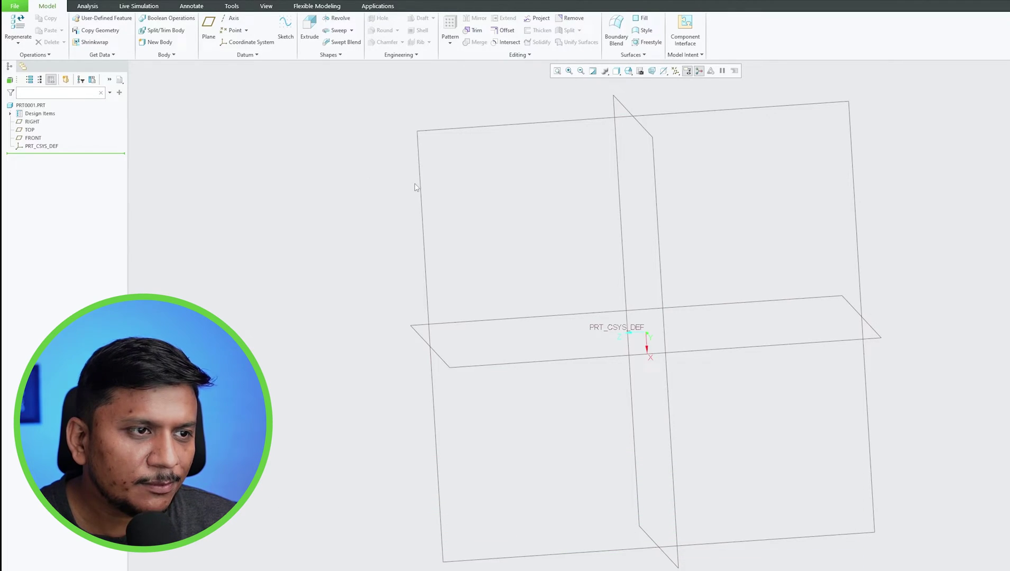
pyautogui.click(419, 185)
pyautogui.press('s')
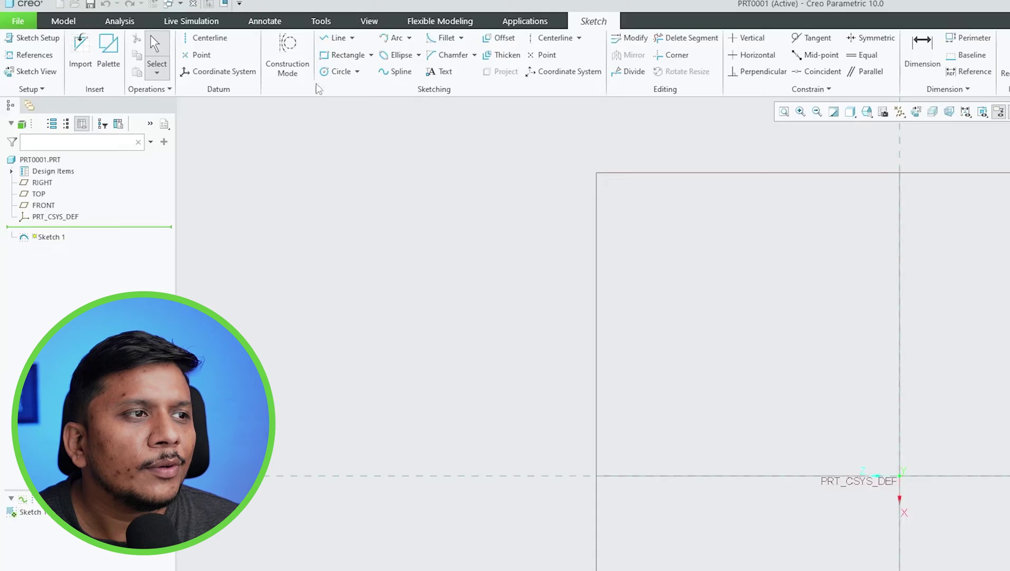
# Draw a construction circle centred on the sketch origin.
pyautogui.press('g')
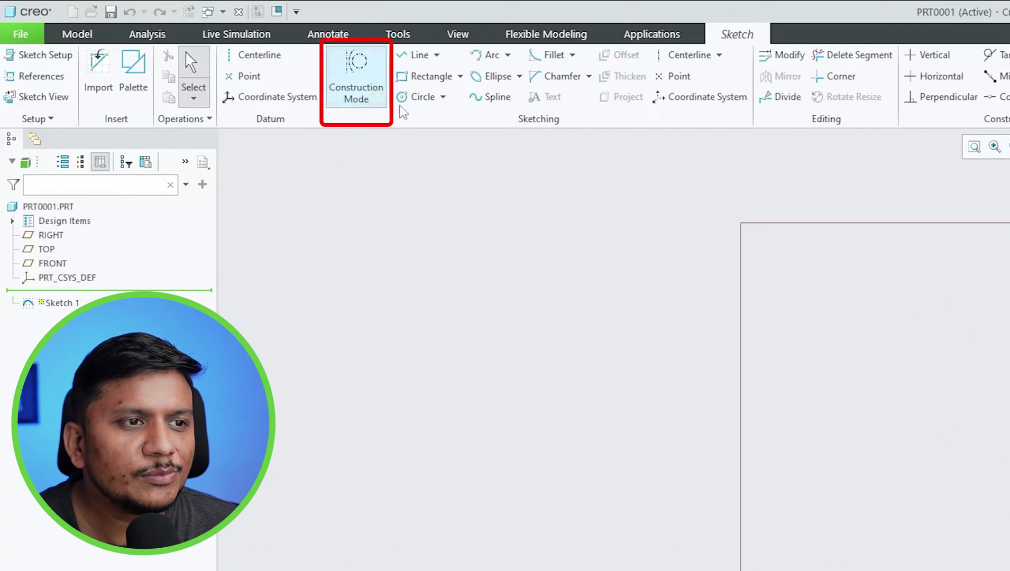
pyautogui.click(421, 97)
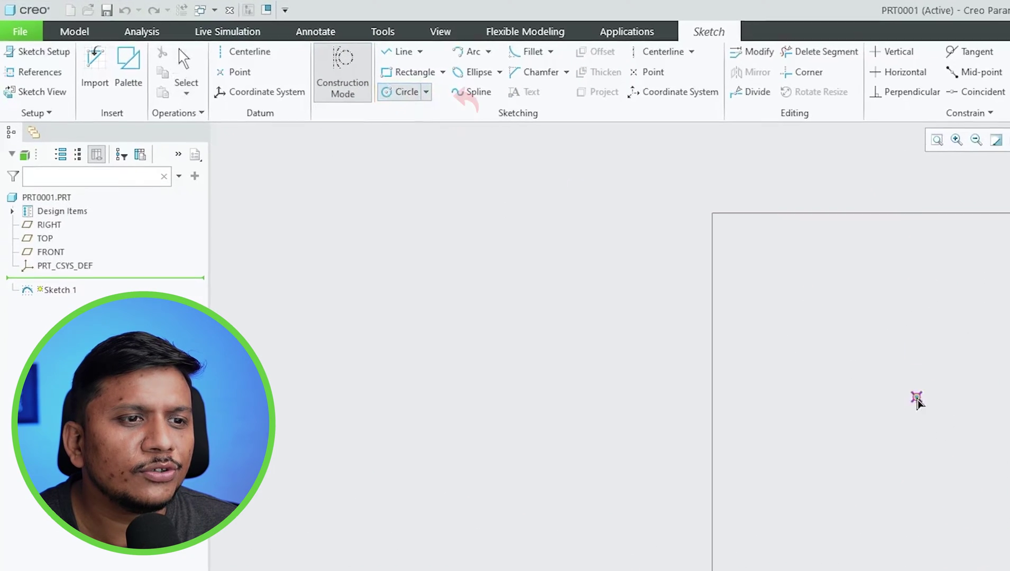
pyautogui.click(645, 331)
pyautogui.click(482, 203)
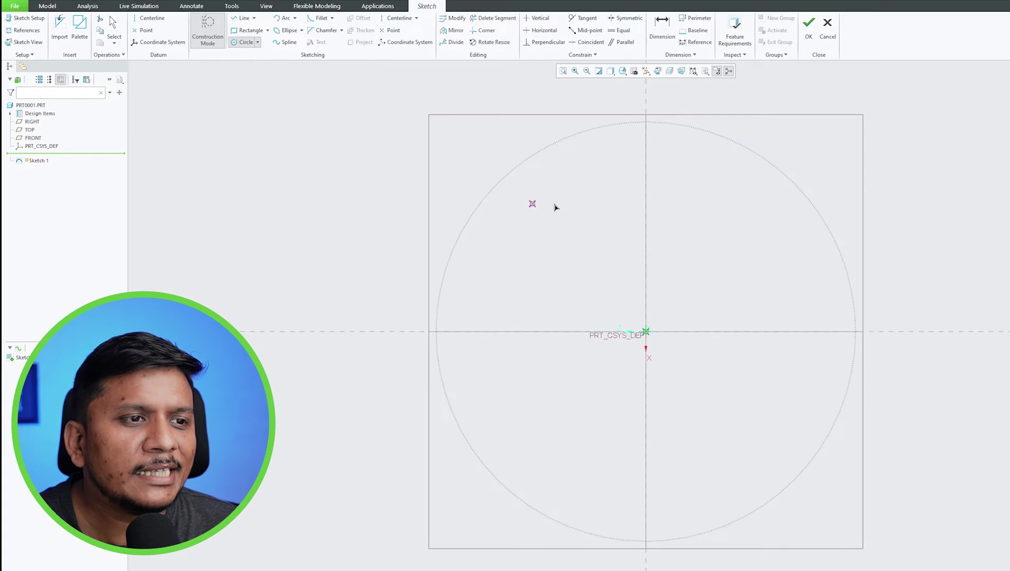
pyautogui.middleClick(574, 226)
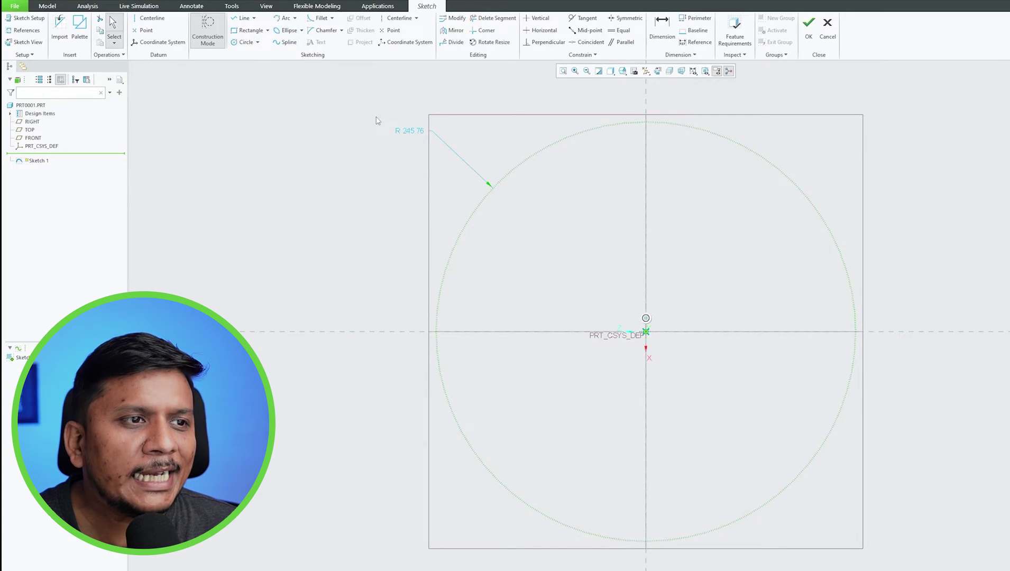
# Set the circle's radius to 200 and try to finish the sketch.
pyautogui.doubleClick(406, 130)
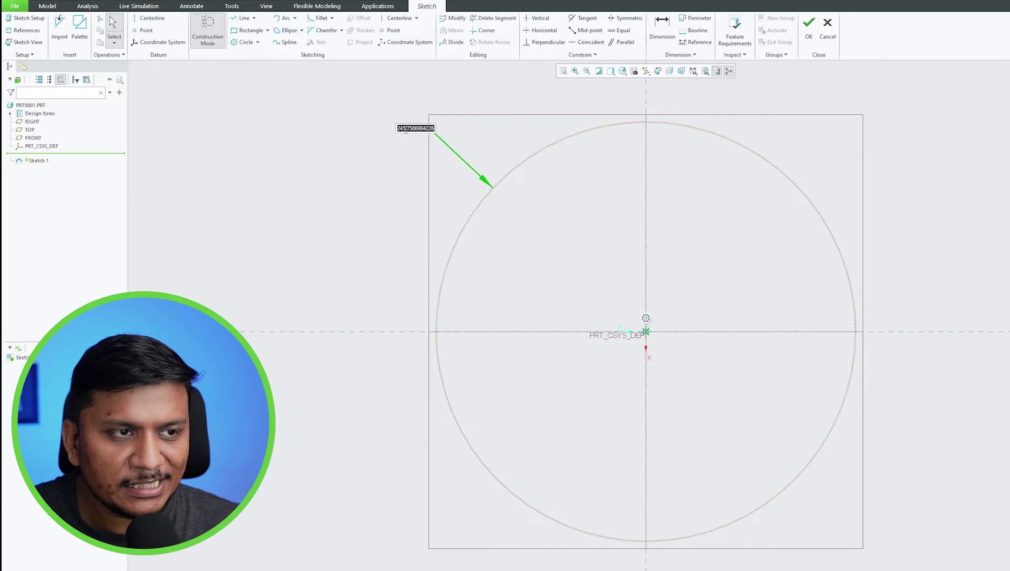
pyautogui.write('200')
pyautogui.press('Return')
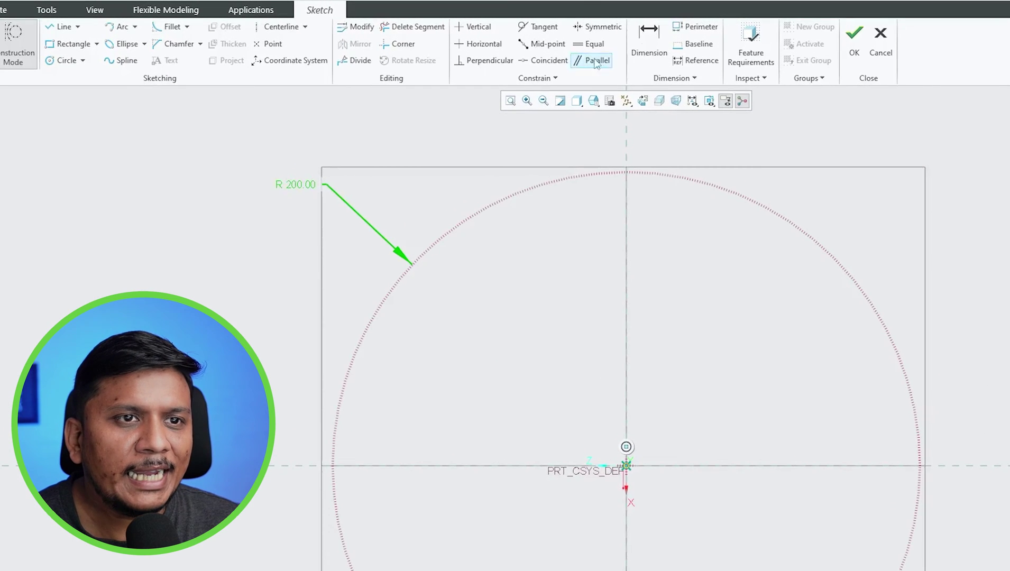
pyautogui.click(853, 40)
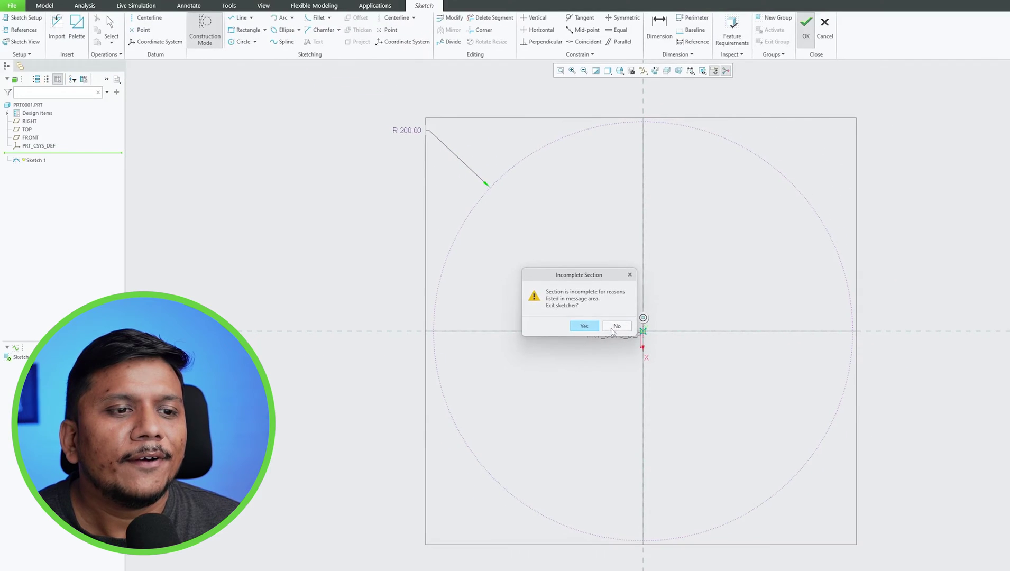
# Decline the Incomplete Section prompt to stay in the sketcher.
pyautogui.click(614, 326)
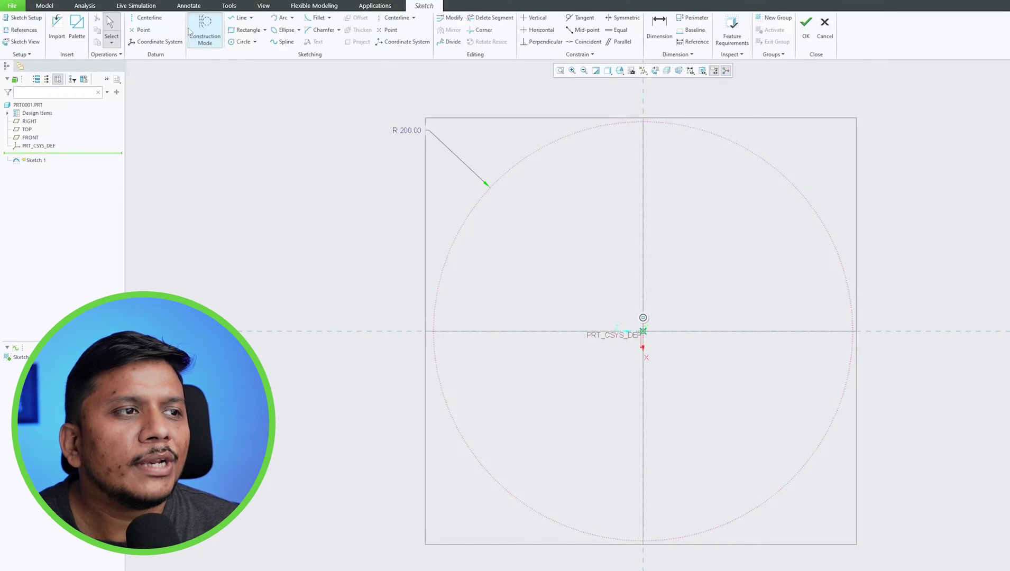
# Draw a closed solid triangle with vertices at upper left, right and lower left on the circle.
pyautogui.click(206, 29)
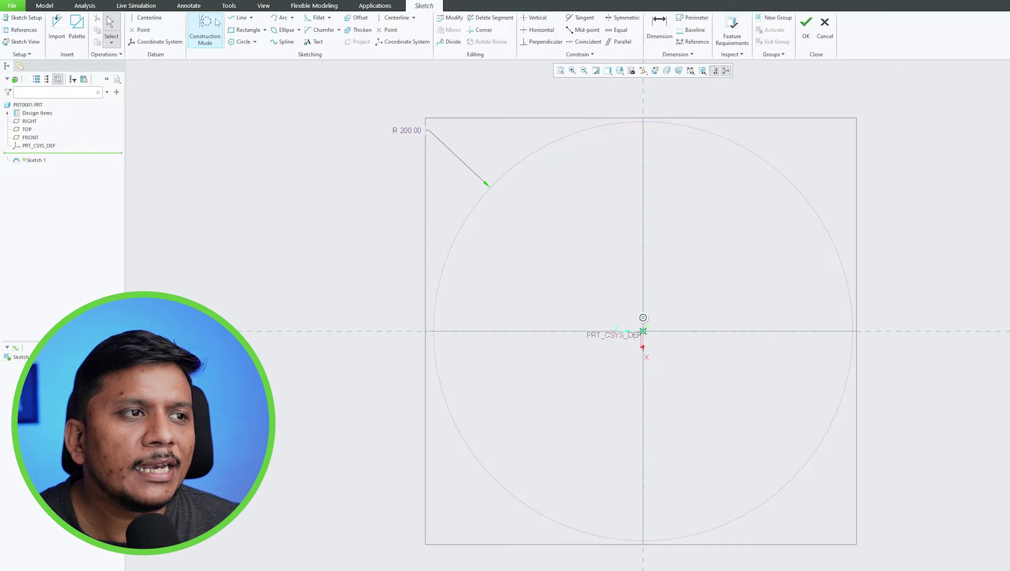
pyautogui.click(241, 17)
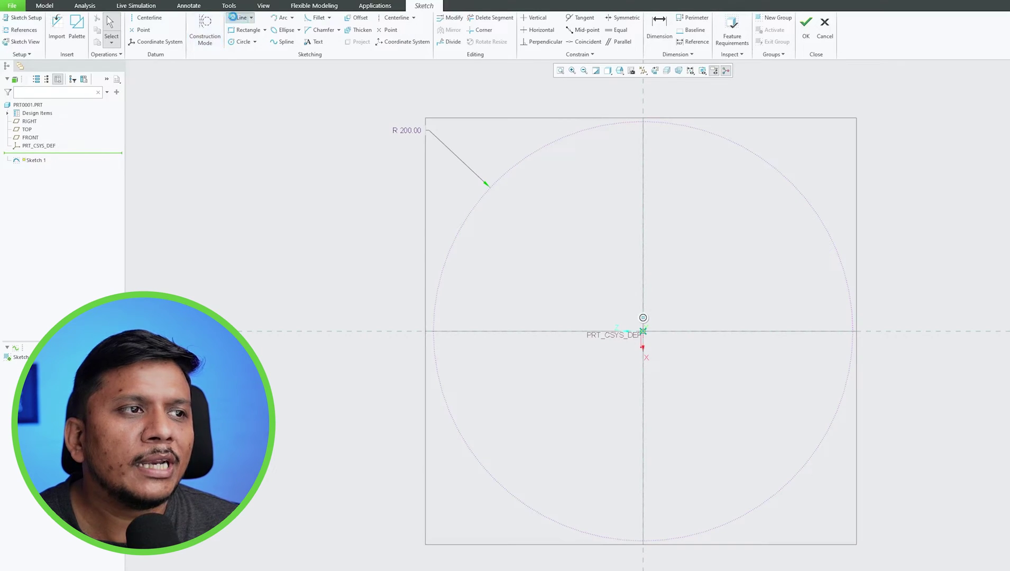
pyautogui.click(477, 201)
pyautogui.click(848, 378)
pyautogui.click(461, 436)
pyautogui.click(477, 202)
pyautogui.middleClick(531, 176)
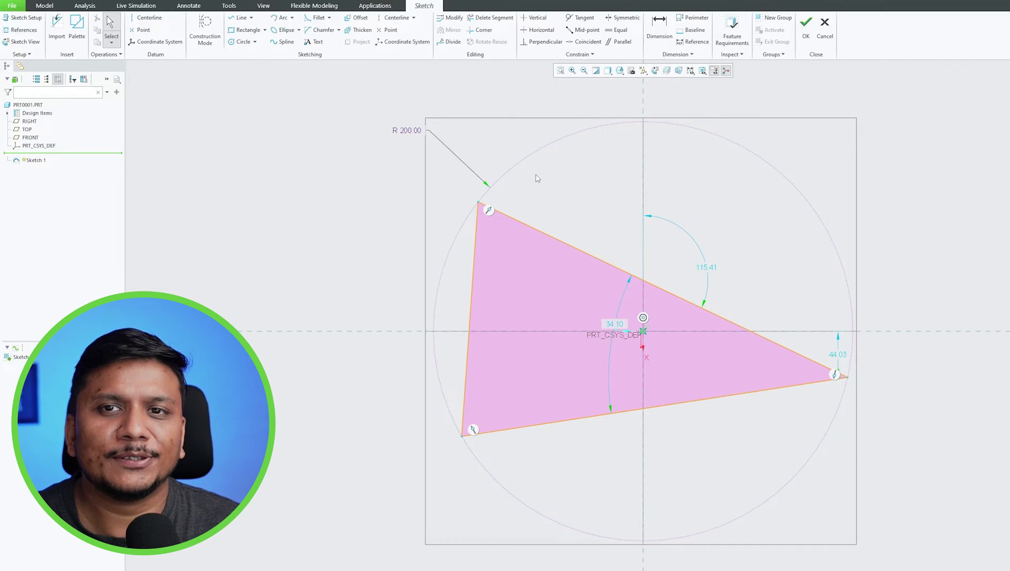
# Draw a construction line from the sketch origin toward the upper right.
pyautogui.click(205, 32)
pyautogui.click(239, 18)
pyautogui.click(642, 331)
pyautogui.click(468, 129)
pyautogui.middleClick(577, 125)
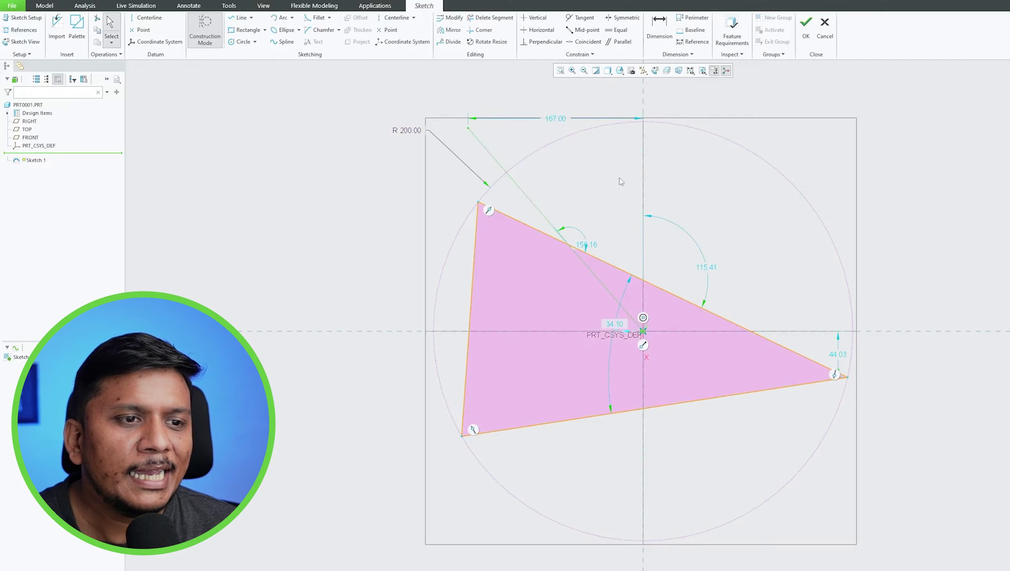
# Dimension the construction line at 45° from the vertical reference.
pyautogui.click(644, 241)
pyautogui.keyDown('ctrl'); pyautogui.click(540, 212); pyautogui.keyUp('ctrl')
pyautogui.doubleClick(608, 209)
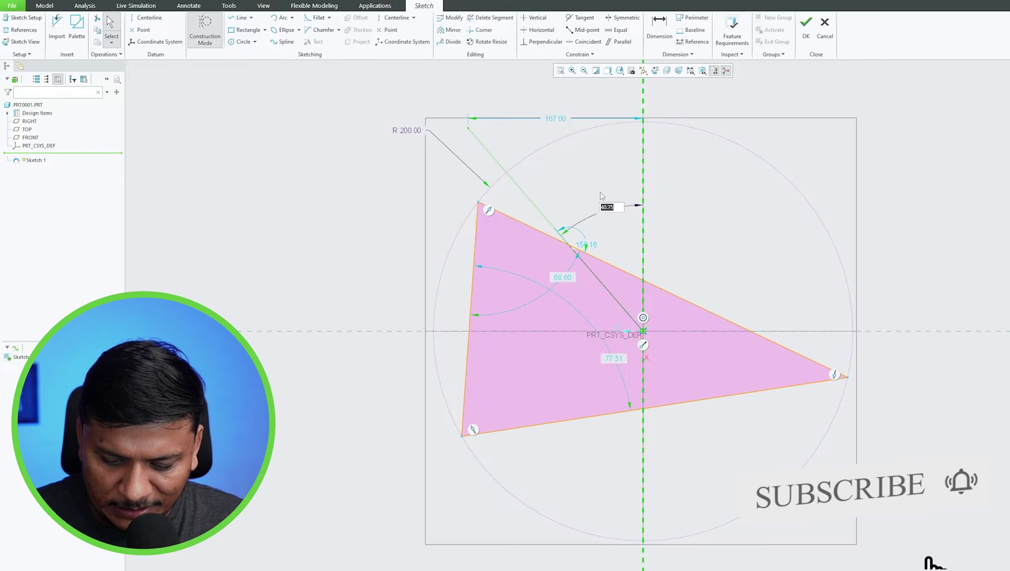
pyautogui.write('4')
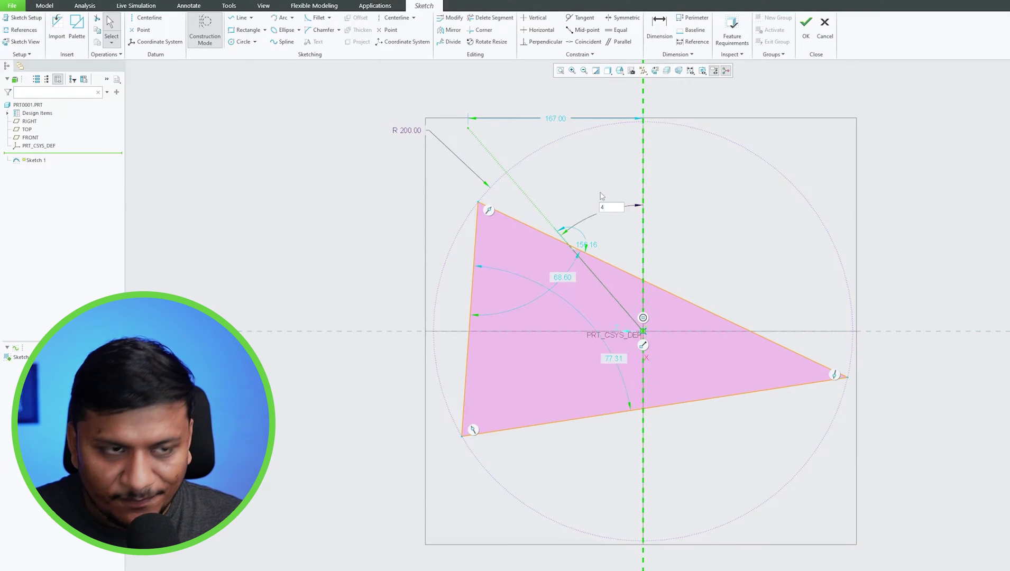
pyautogui.write('5')
pyautogui.press('Return')
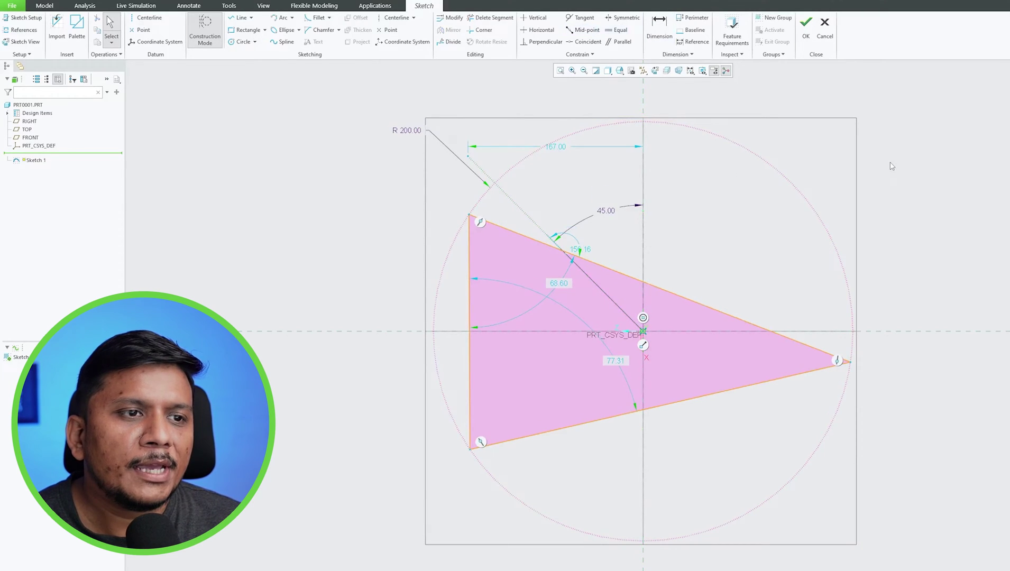
pyautogui.click(607, 210)
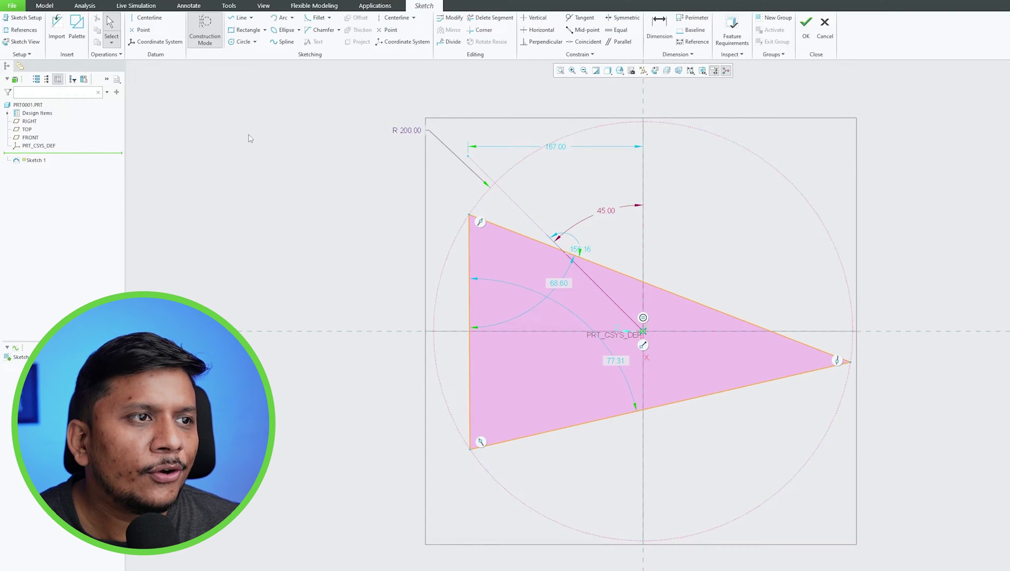
# Make the triangle's top-left vertex coincident with the 45° construction line, then leave Construction Mode.
pyautogui.click(592, 42)
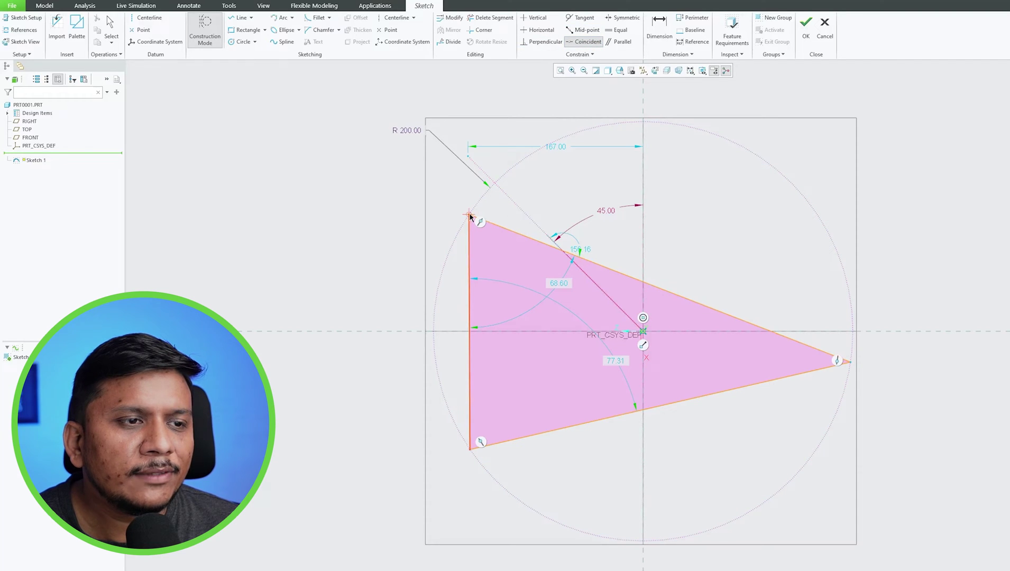
pyautogui.click(469, 215)
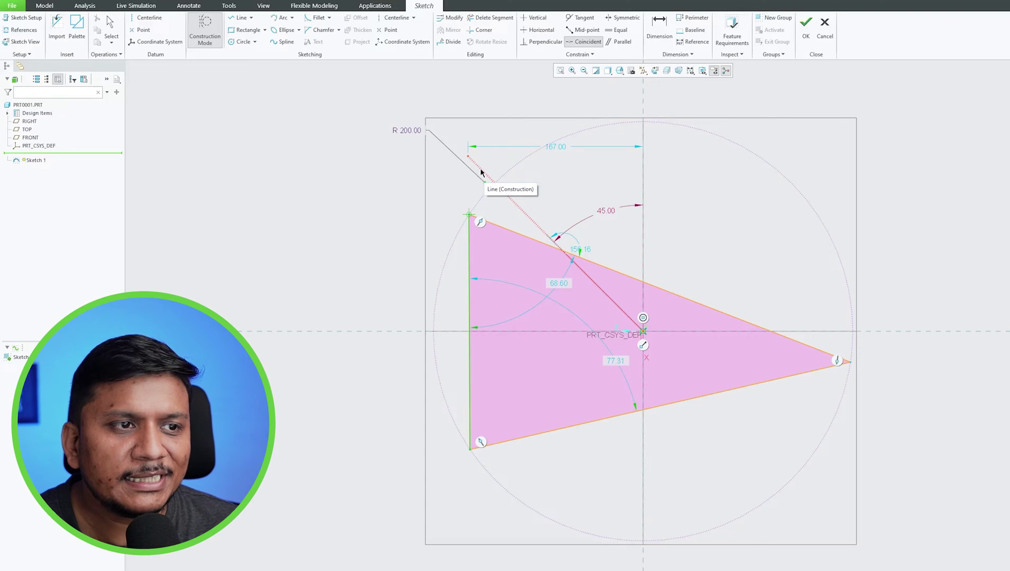
pyautogui.click(480, 172)
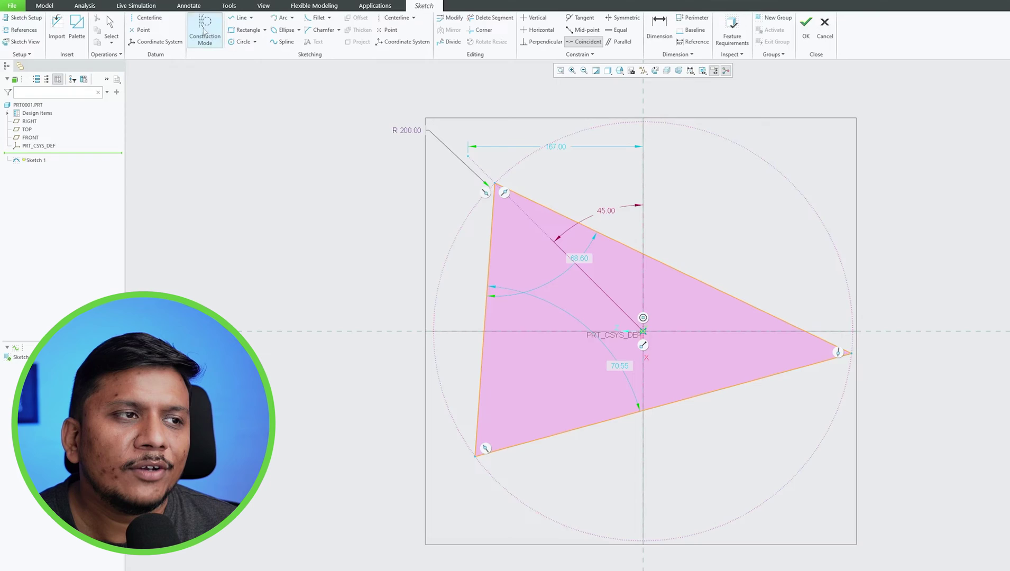
pyautogui.click(205, 29)
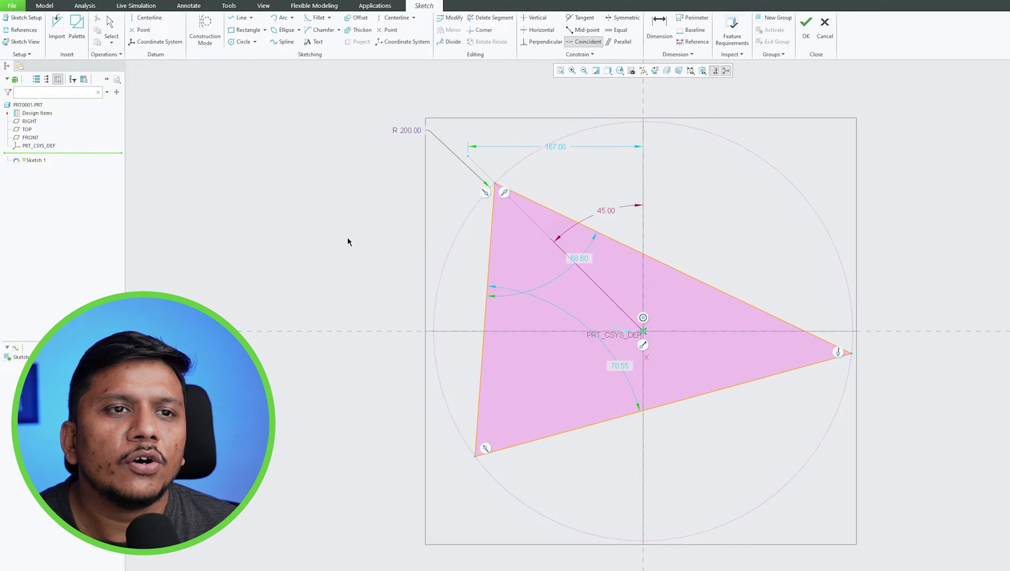
# Exit the sketcher, orbit the 3D view, and select Sketch 1 in the model tree.
pyautogui.click(805, 29)
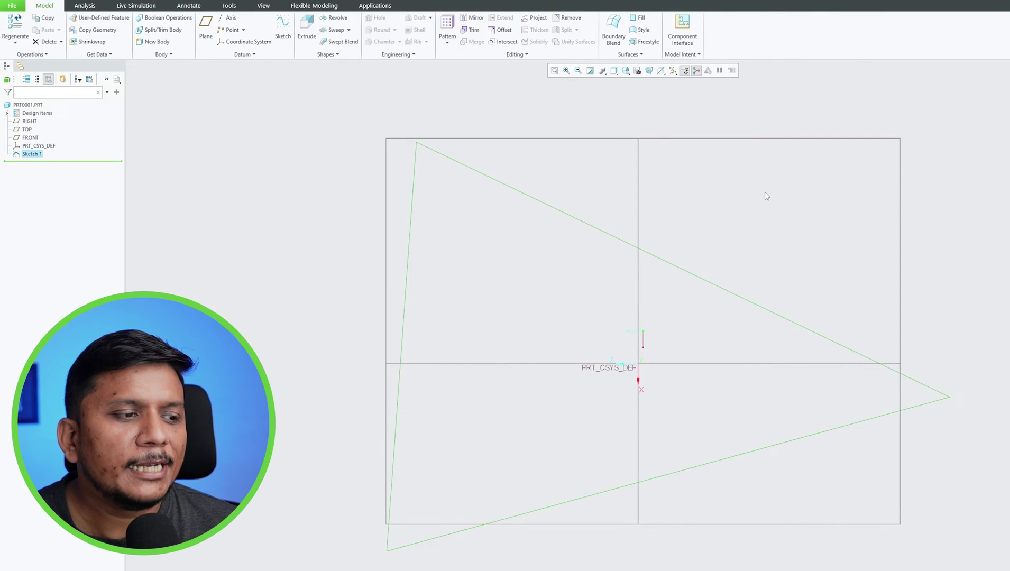
pyautogui.scroll(-4, 707, 239)
pyautogui.scroll(3, 725, 248)
pyautogui.moveTo(725, 248)
pyautogui.mouseDown(button='middle')
pyautogui.moveTo(746, 268)
pyautogui.moveTo(744, 244)
pyautogui.mouseUp(button='middle')
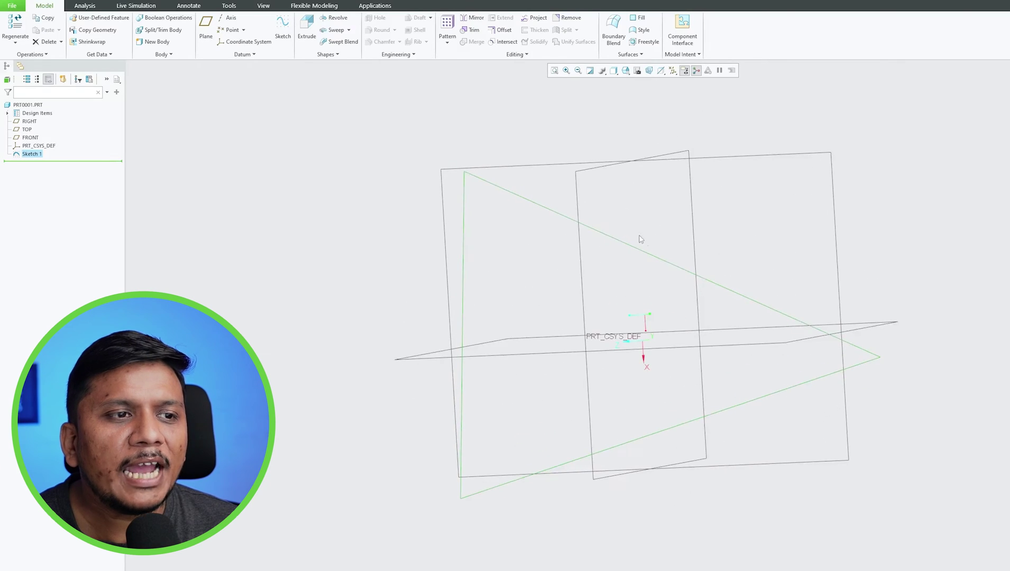
pyautogui.moveTo(529, 241)
pyautogui.mouseDown(button='middle')
pyautogui.moveTo(536, 255)
pyautogui.moveTo(545, 244)
pyautogui.mouseUp(button='middle')
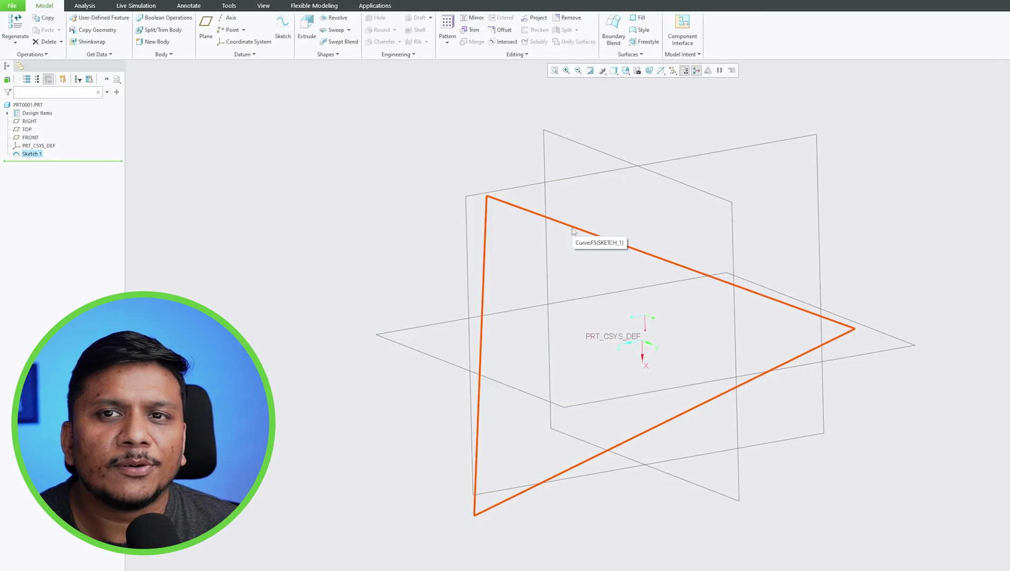
pyautogui.click(33, 155)
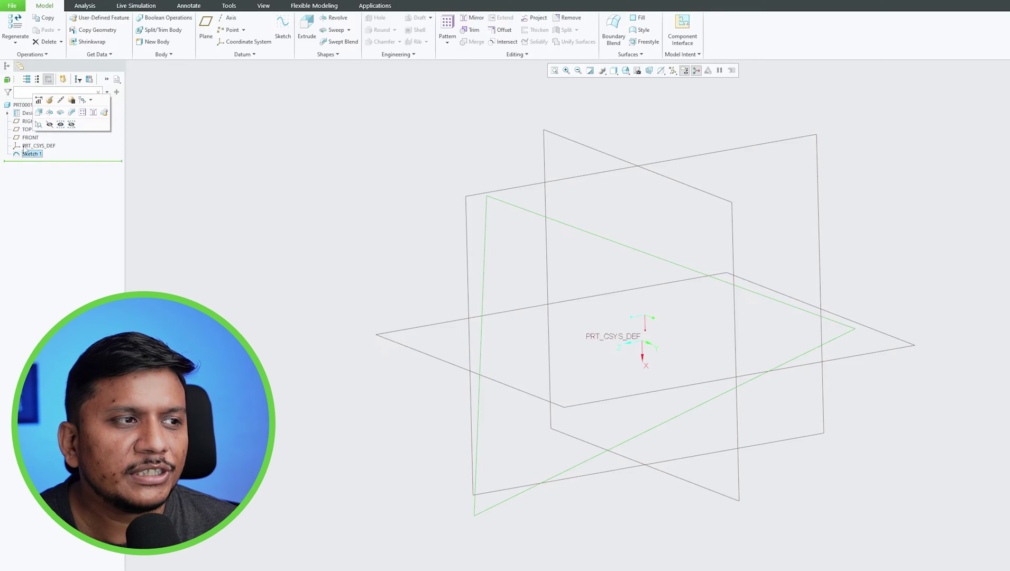
# Delete the triangle's top edge from Sketch 1 and close the sketcher.
pyautogui.click(50, 101)
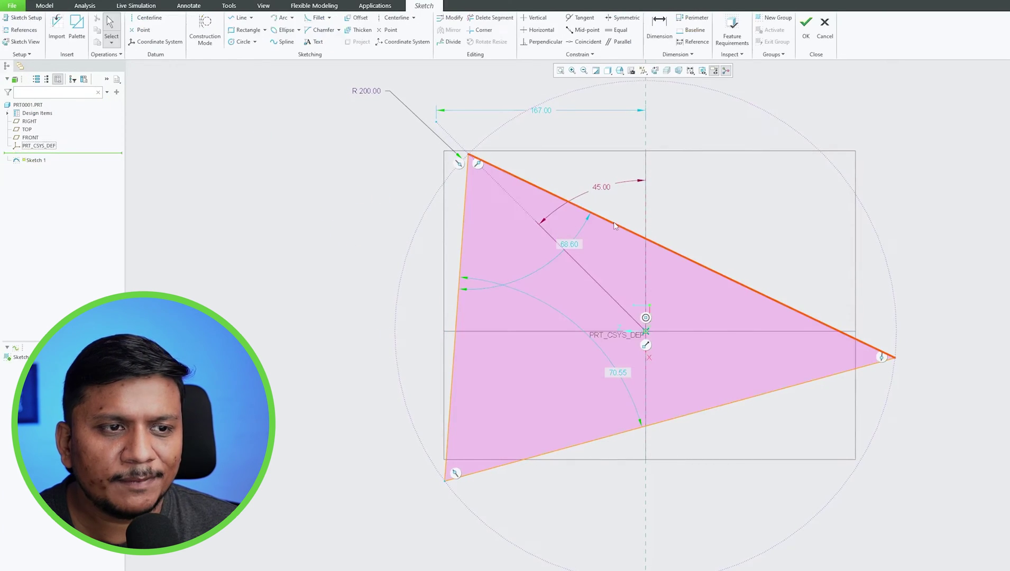
pyautogui.click(614, 226)
pyautogui.press('Delete')
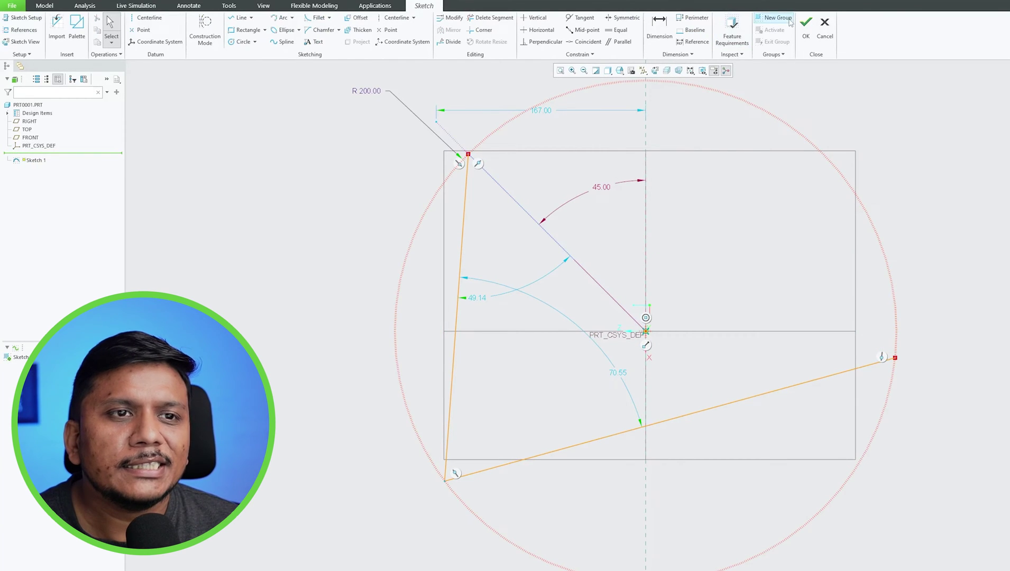
pyautogui.click(804, 30)
pyautogui.moveTo(599, 248)
pyautogui.mouseDown(button='middle')
pyautogui.moveTo(691, 239)
pyautogui.moveTo(788, 205)
pyautogui.moveTo(700, 229)
pyautogui.moveTo(626, 281)
pyautogui.moveTo(625, 263)
pyautogui.moveTo(408, 184)
pyautogui.moveTo(502, 203)
pyautogui.moveTo(619, 189)
pyautogui.moveTo(622, 205)
pyautogui.mouseUp(button='middle')
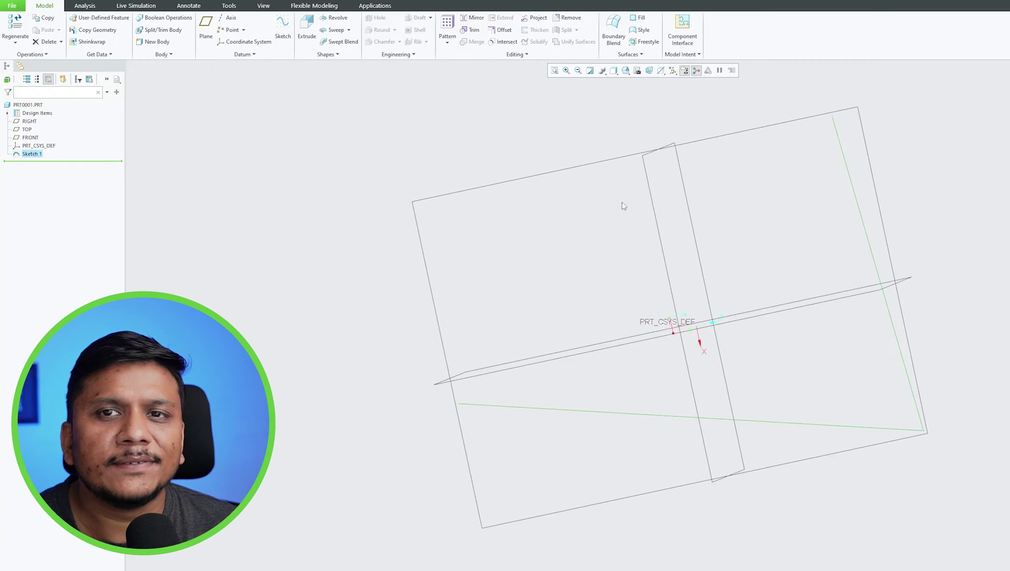
# Hide the datum planes and coordinate system, orbit the view, and reopen Sketch 1 for editing.
pyautogui.click(672, 70)
pyautogui.click(672, 81)
pyautogui.click(873, 145)
pyautogui.moveTo(834, 183); pyautogui.dragTo(597, 274, button='middle')
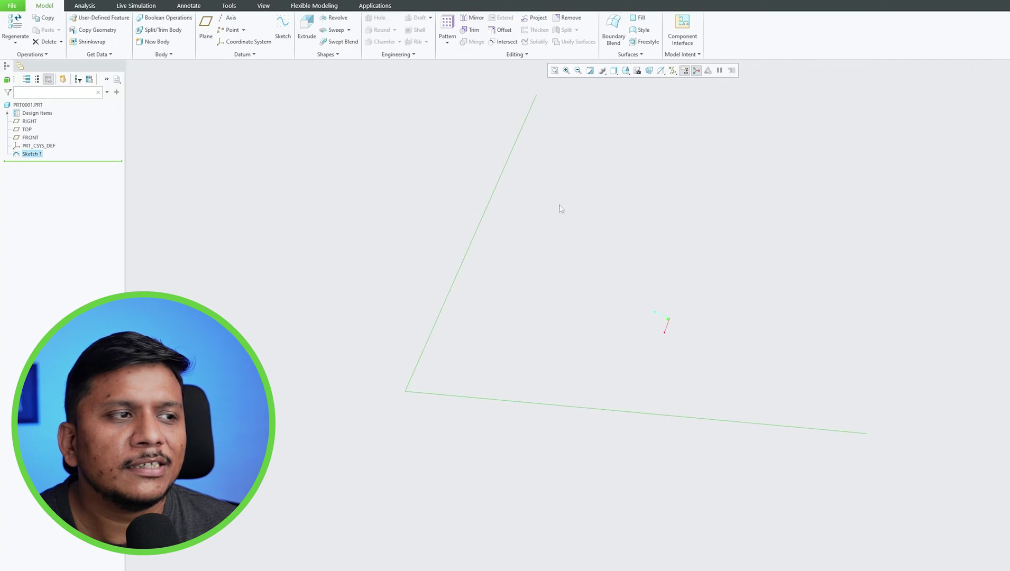
pyautogui.click(51, 101)
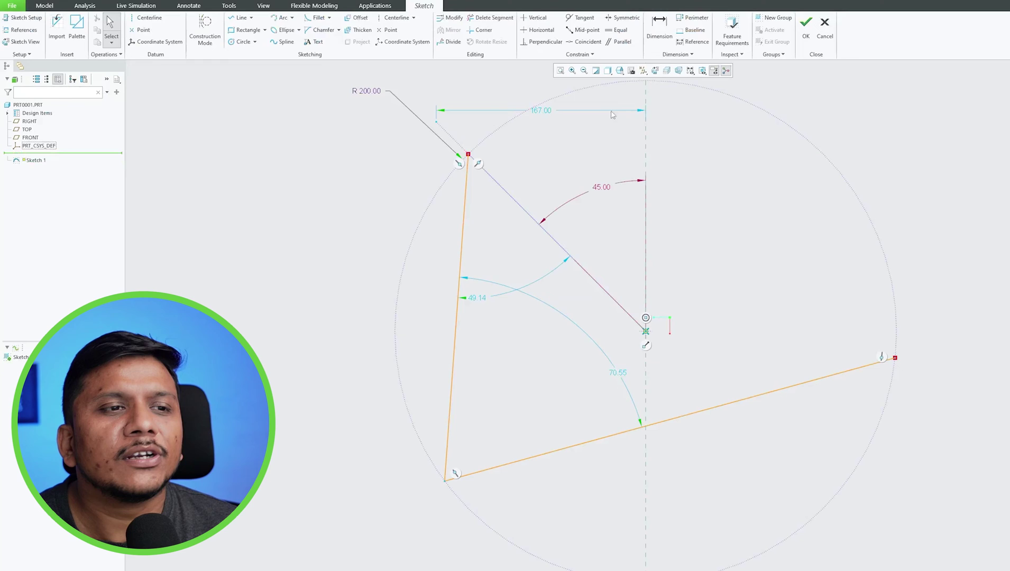